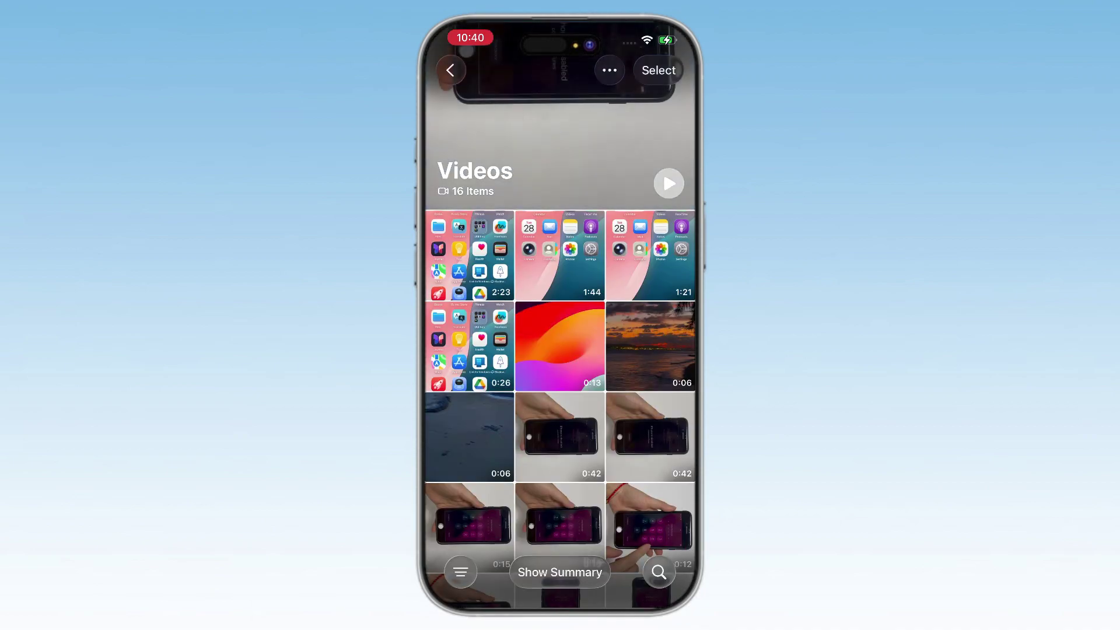
Step: Send the six-second sunset video from the Videos album to Save to Files, reaching iCloud Drive
left_click(650, 324)
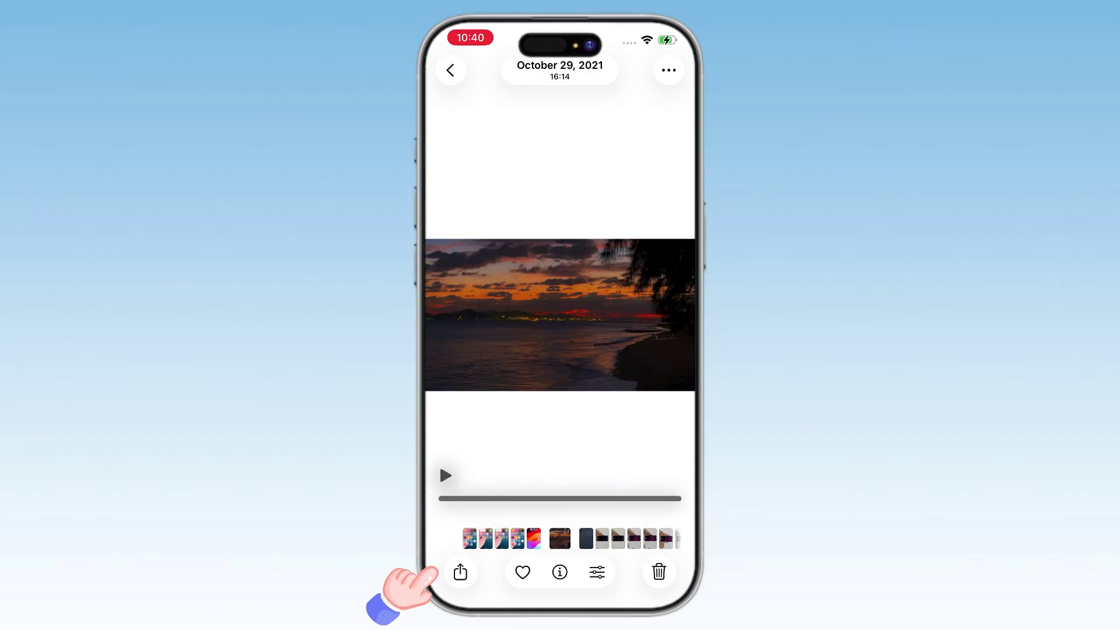
left_click(460, 571)
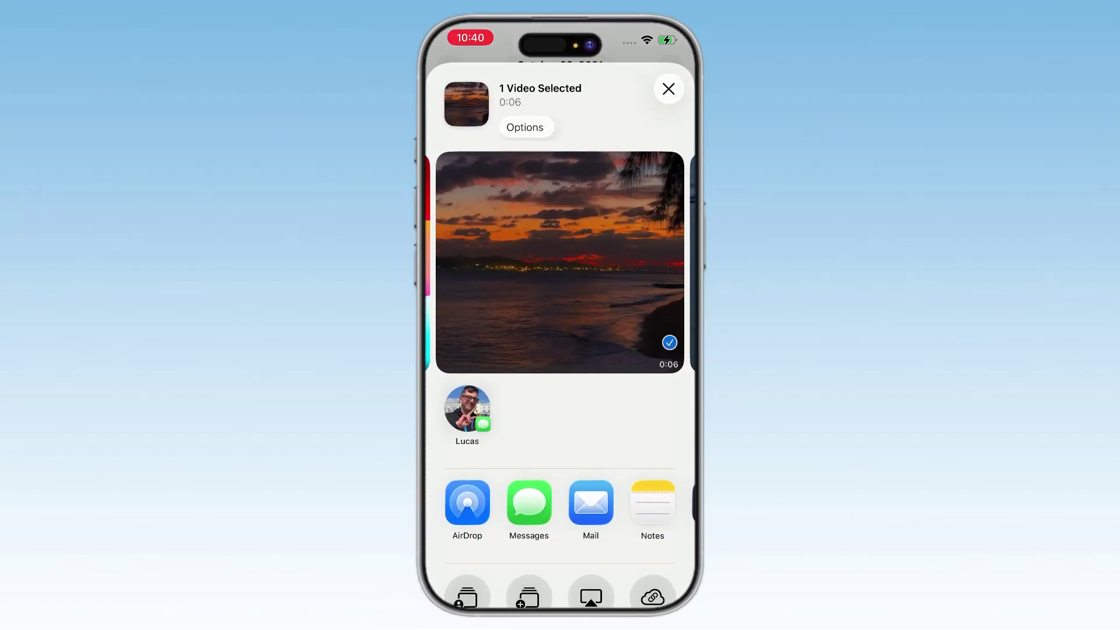
scroll(560, 350, "down", 5)
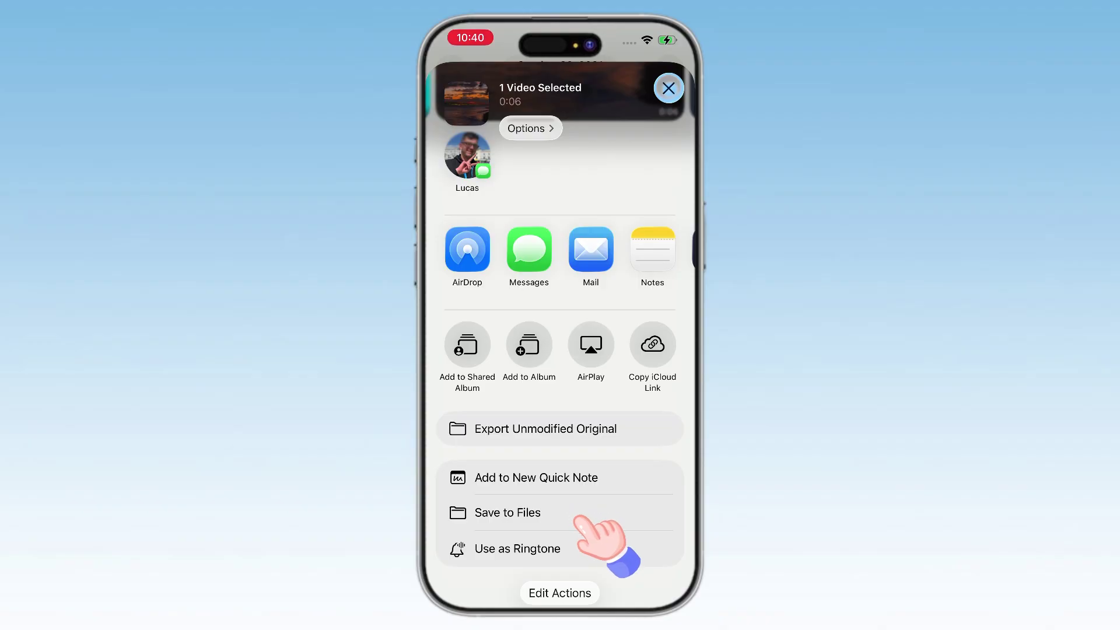
left_click(507, 512)
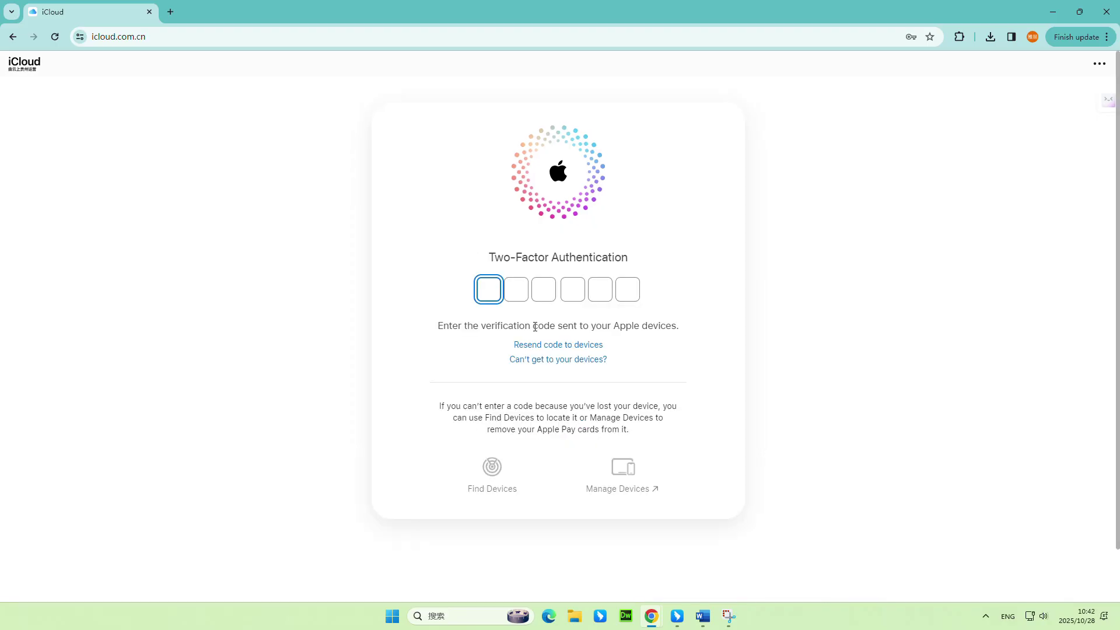
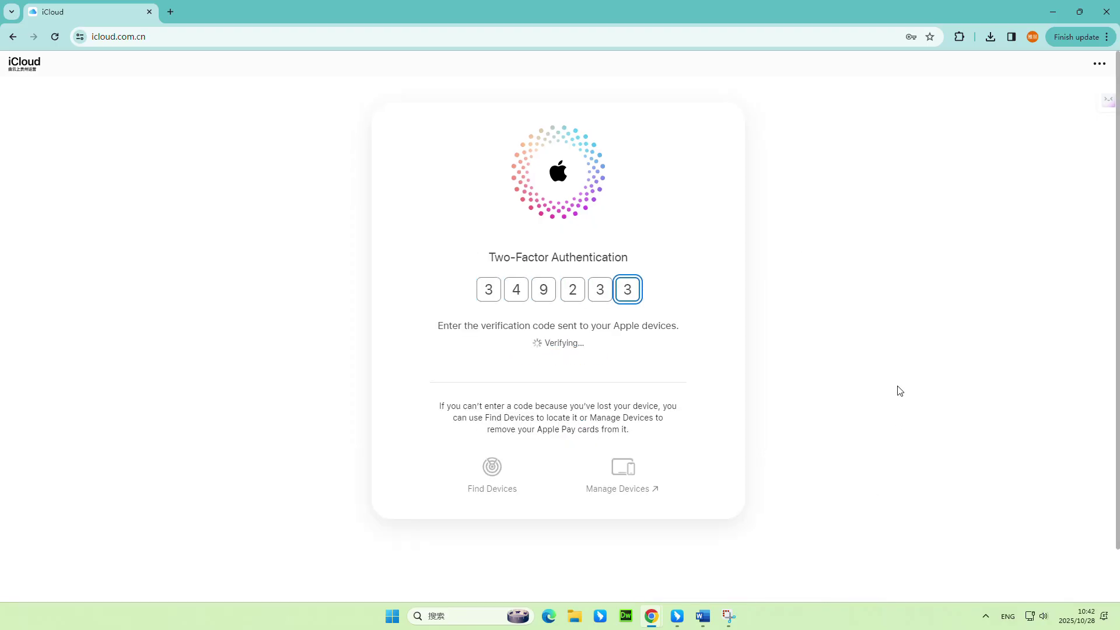
Step: Enter the two-factor verification code, trust this browser, and open iCloud Drive on icloud.com
left_click(685, 349)
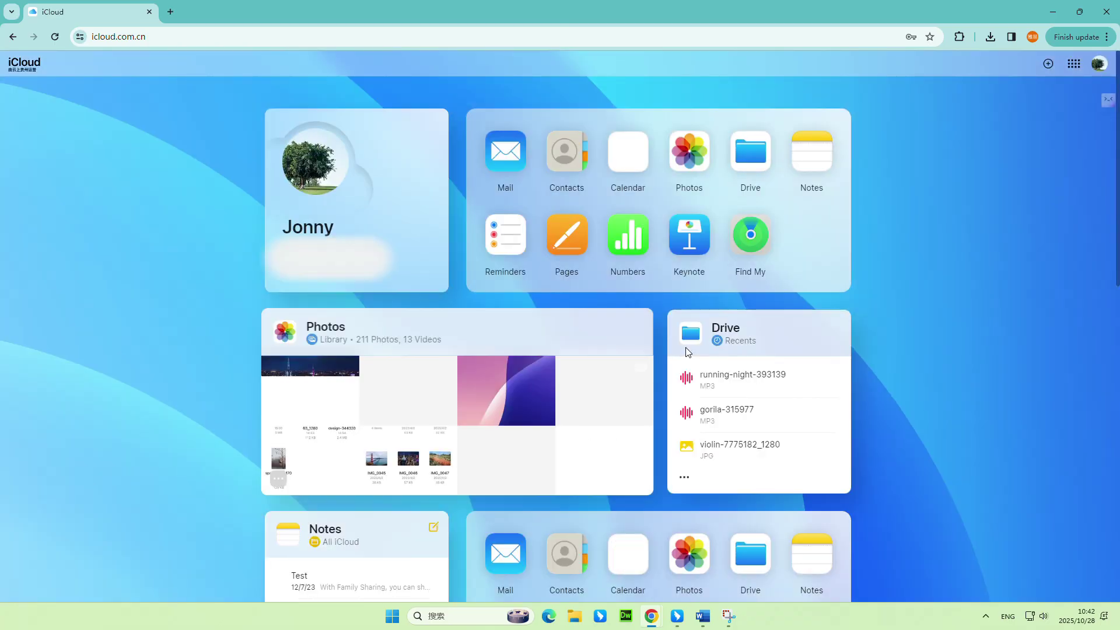
left_click(752, 165)
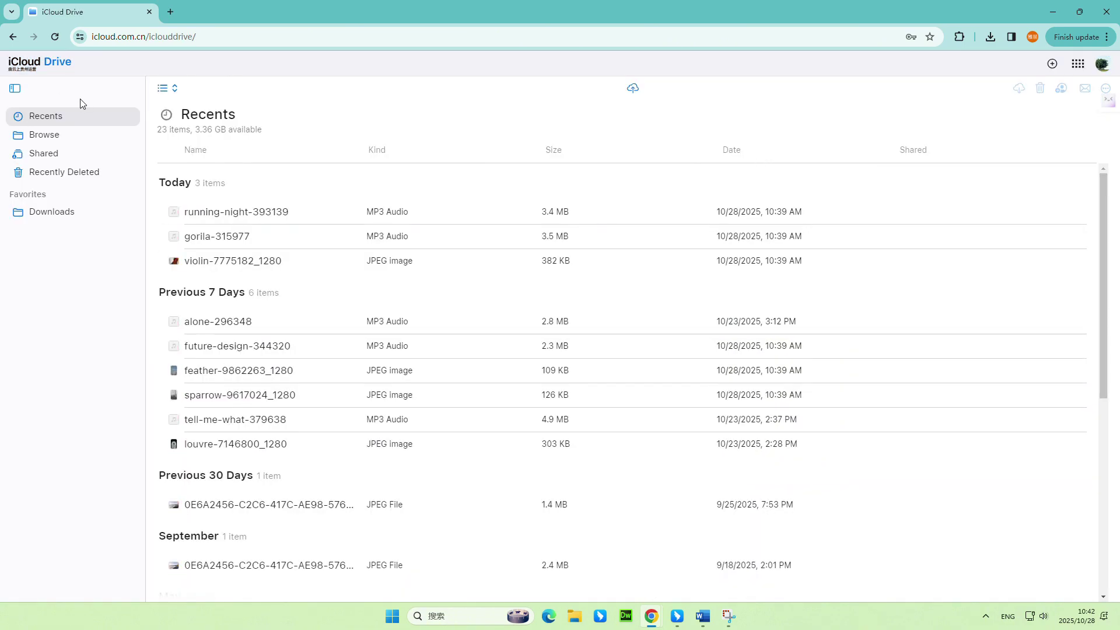
Step: Download all seven files in the iCloud Drive transfer folder and confirm the downloads finished
left_click(49, 145)
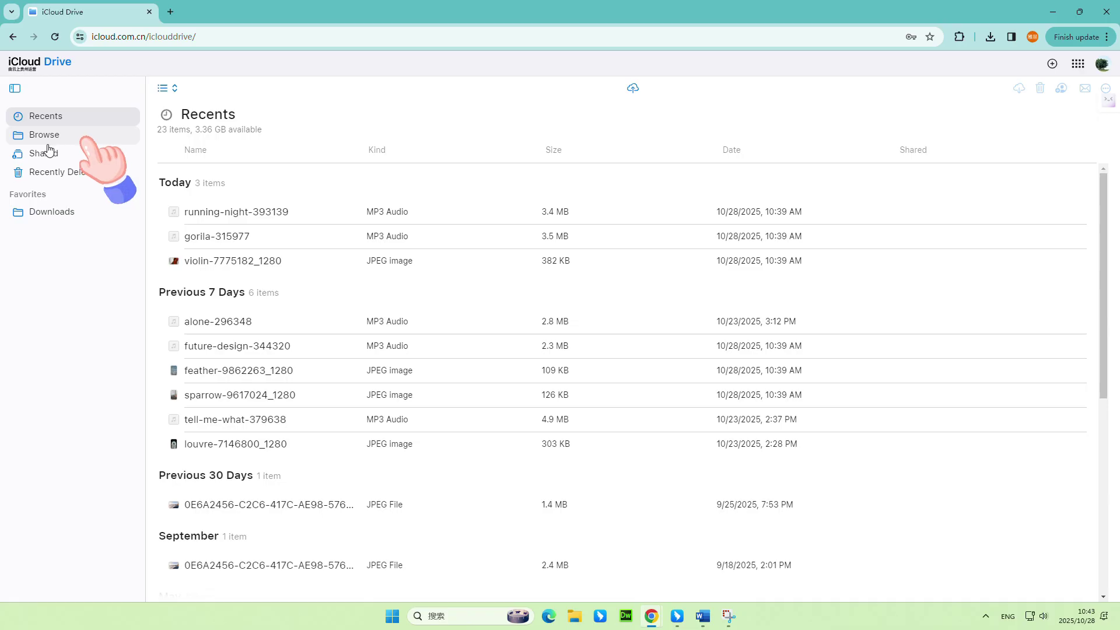
double_click(325, 348)
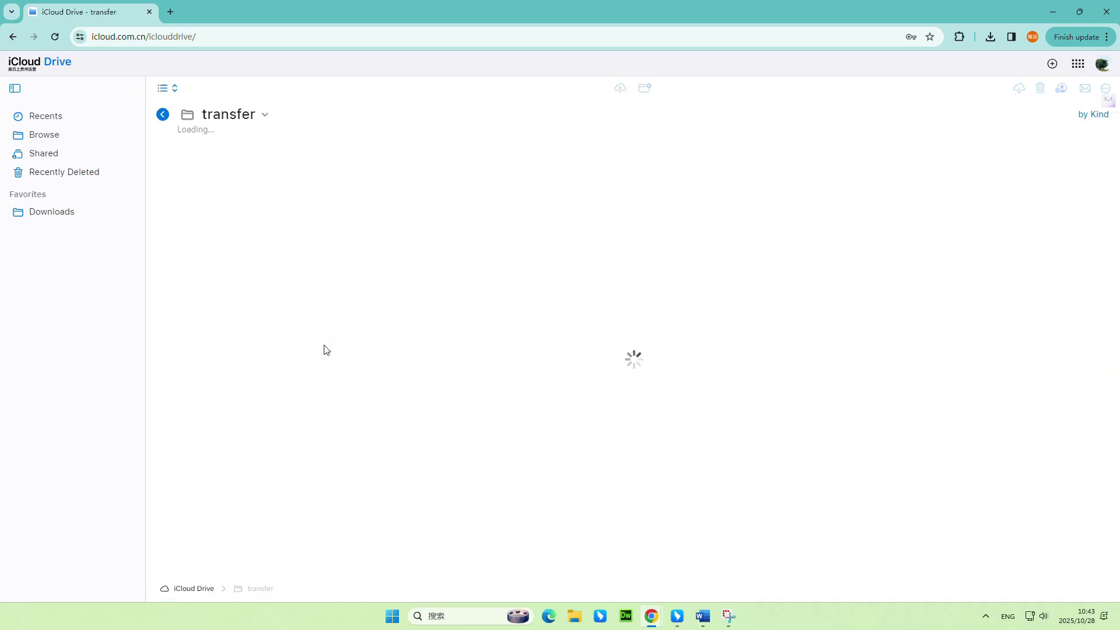
left_click(160, 181)
left_click_drag(160, 181, 808, 323)
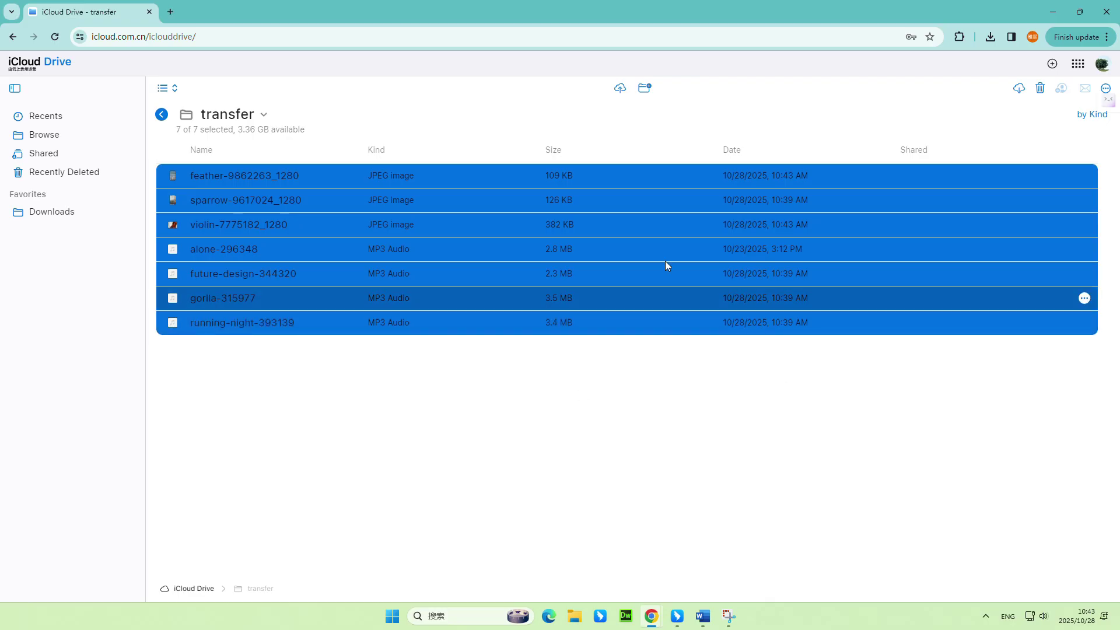
left_click(1017, 93)
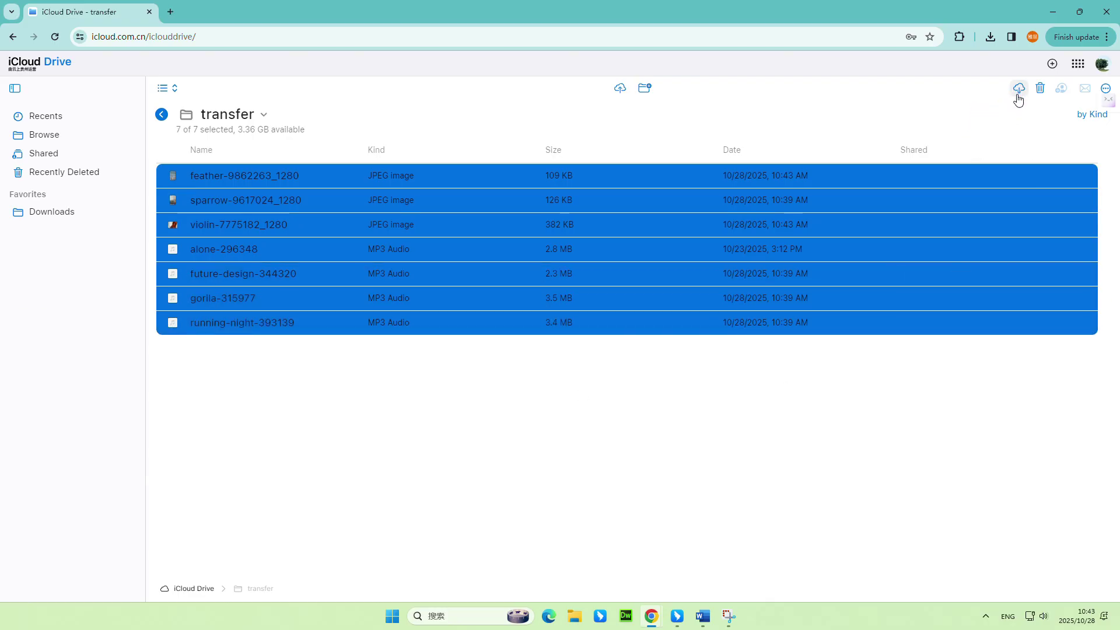
left_click(1020, 95)
left_click(992, 40)
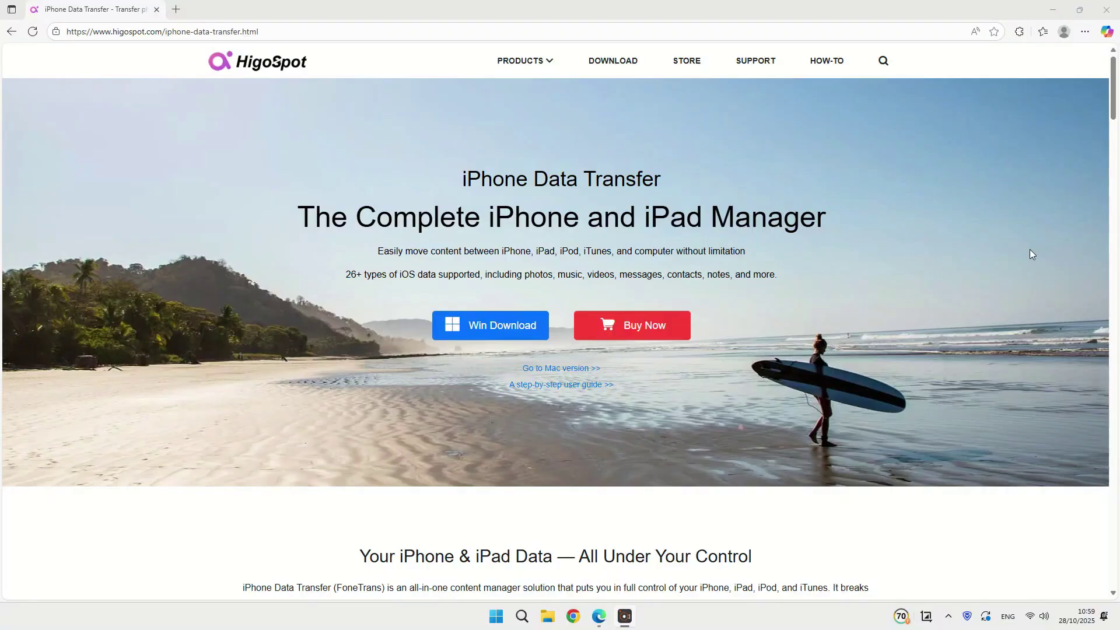
Step: Review the HigoSpot iPhone Data Transfer page, then download hs-iphone-data-transfer_setup.exe for Windows
scroll(1029, 251, "down", 2)
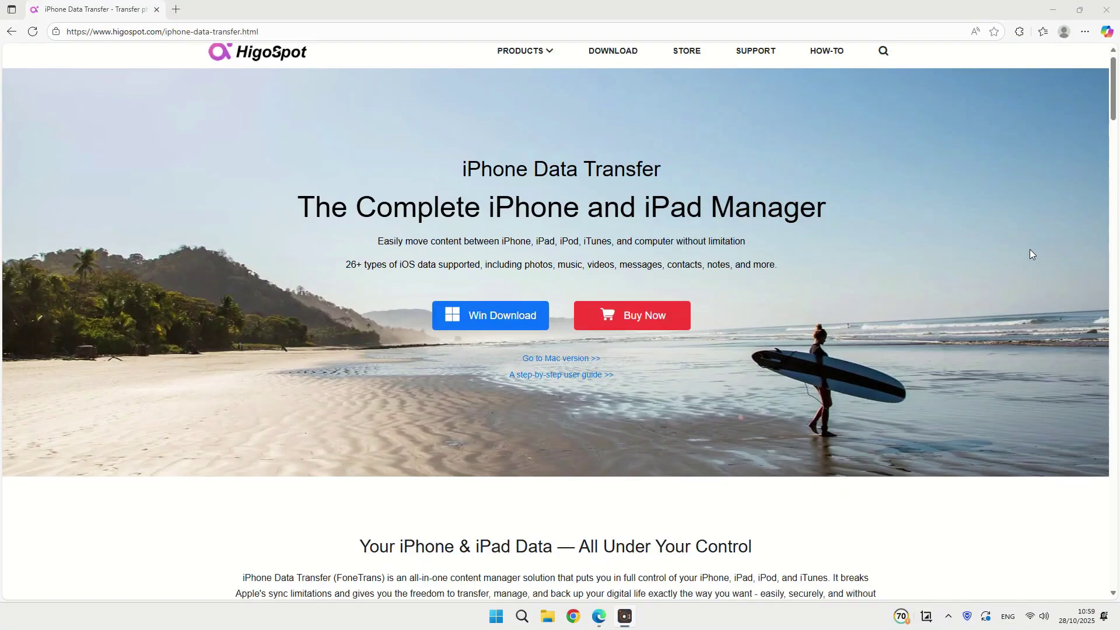
scroll(1030, 253, "down", 2)
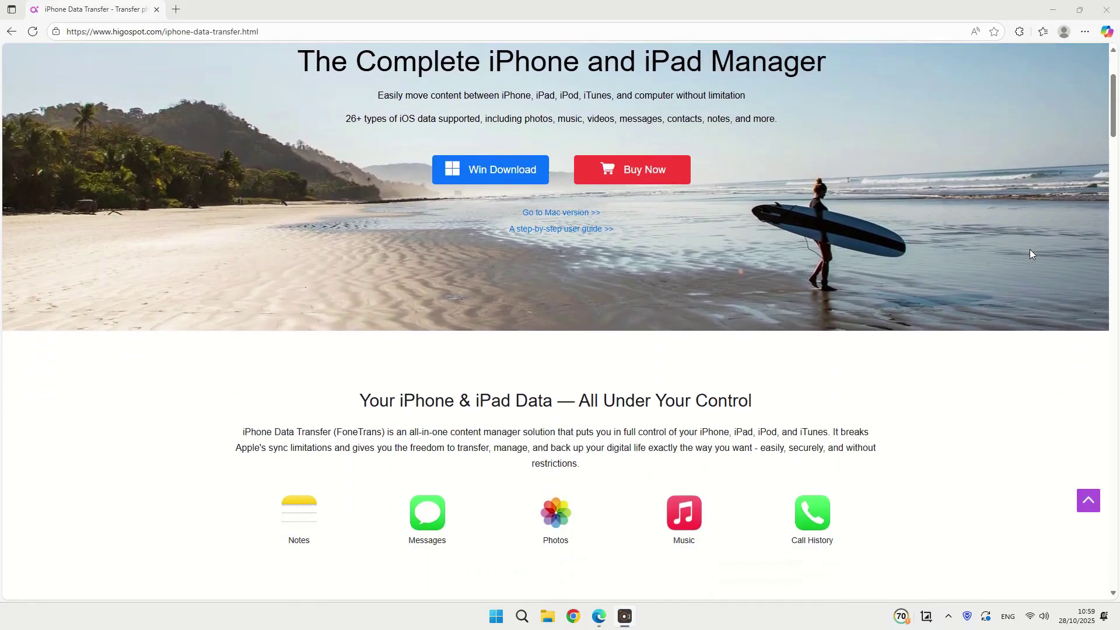
scroll(1030, 253, "down", 1)
scroll(1030, 254, "down", 2)
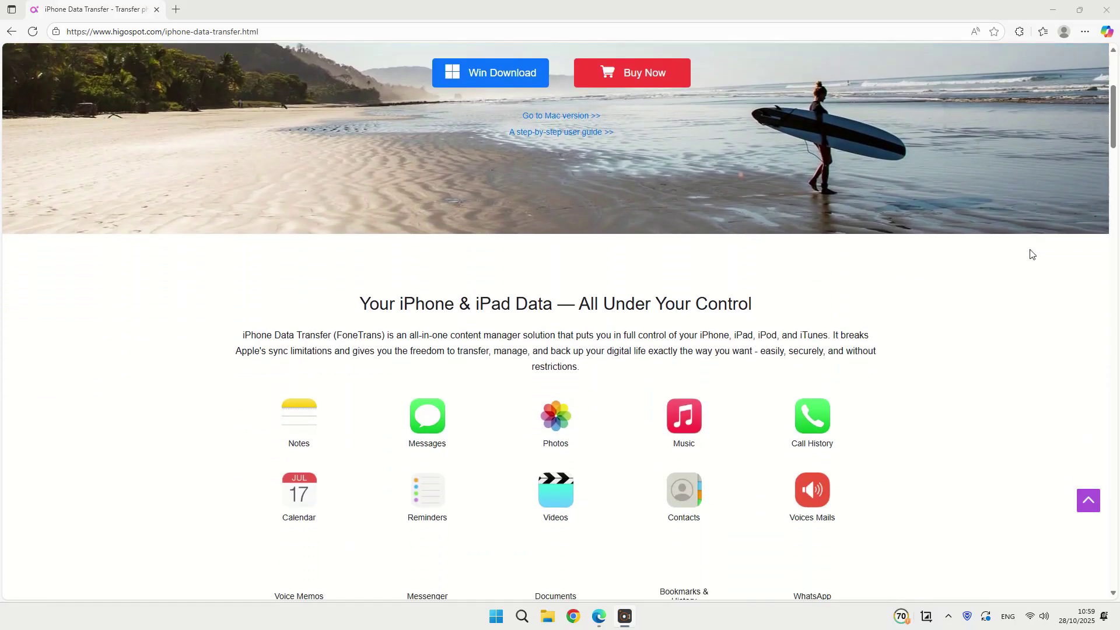
scroll(1029, 254, "down", 2)
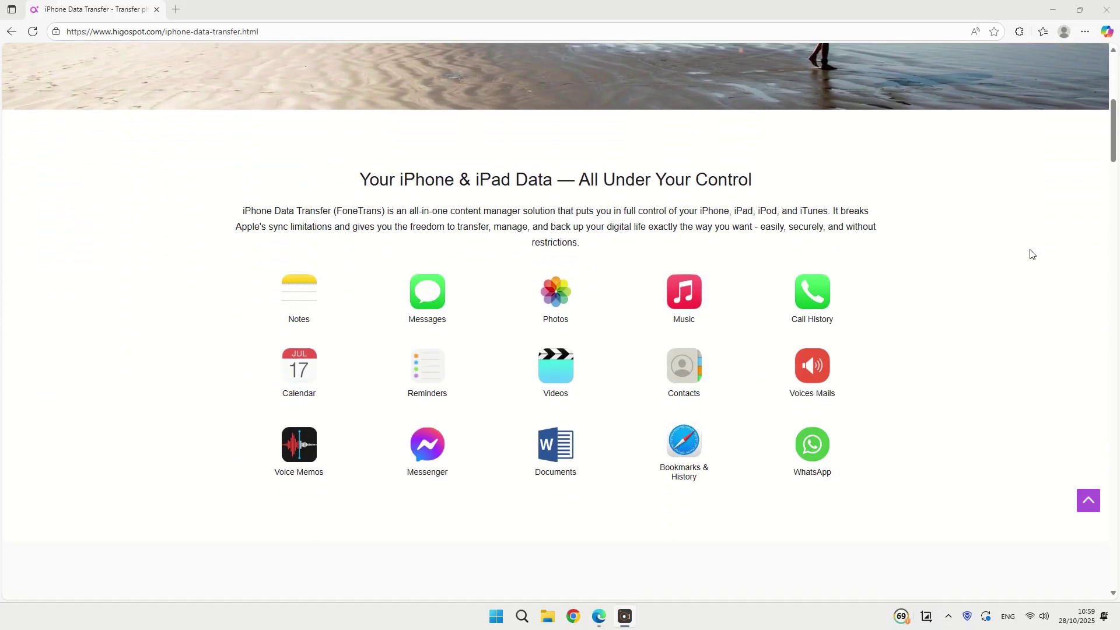
scroll(1030, 254, "down", 1)
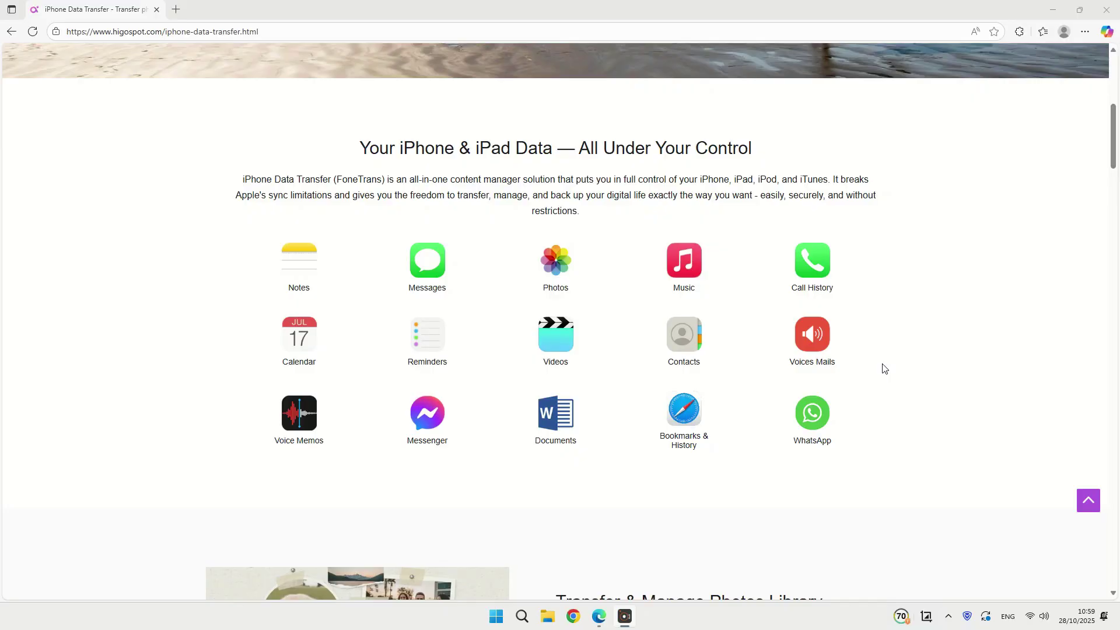
scroll(992, 417, "down", 15)
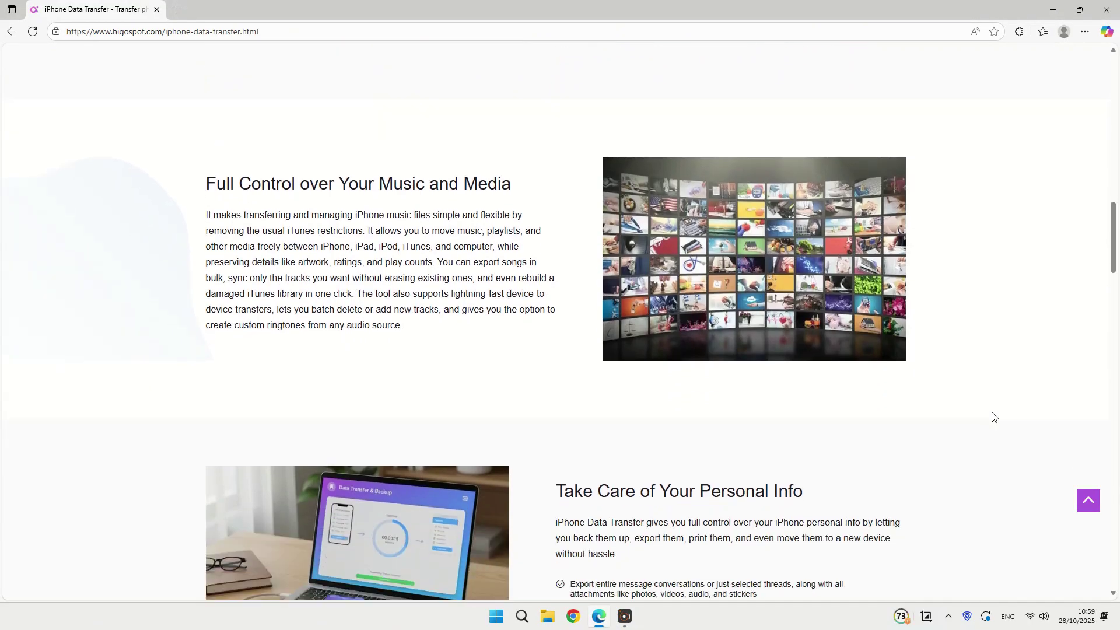
scroll(991, 418, "down", 10)
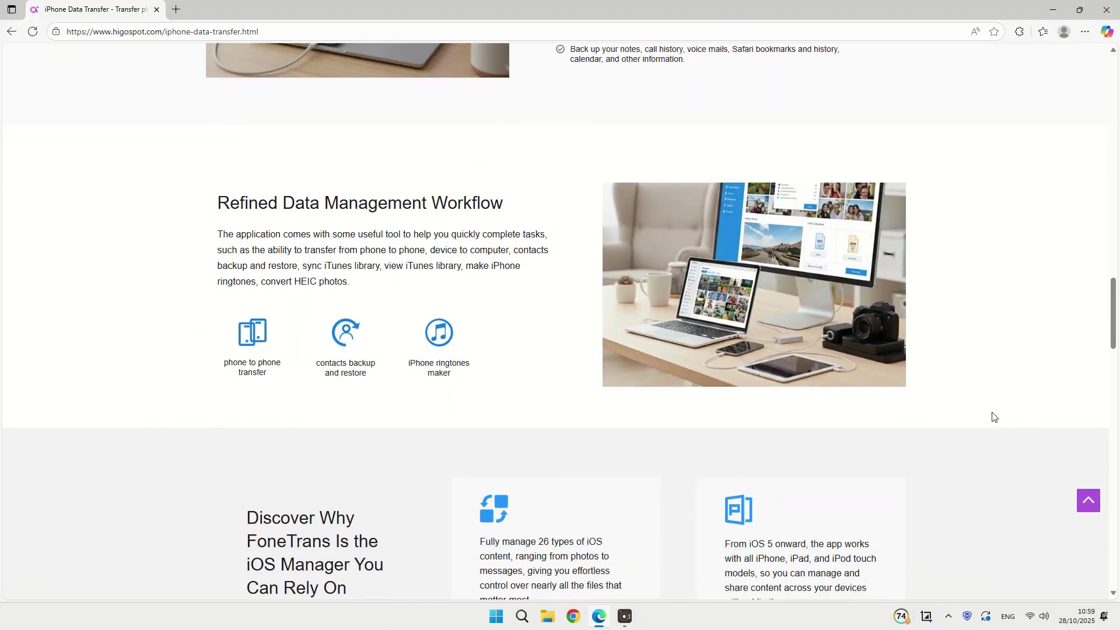
scroll(995, 417, "down", 2)
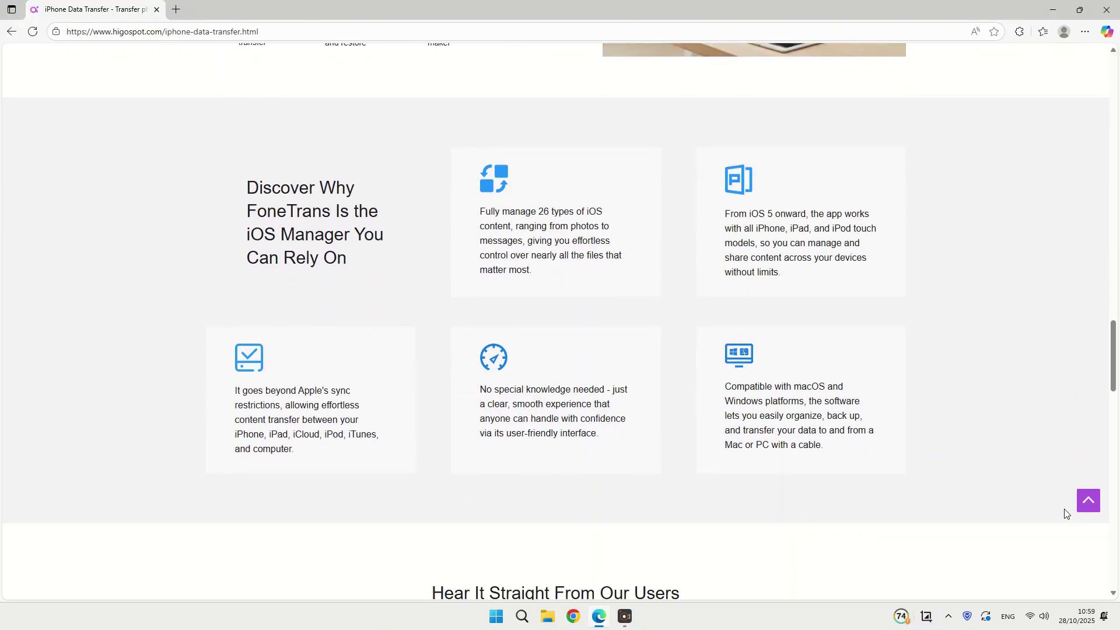
left_click(1086, 505)
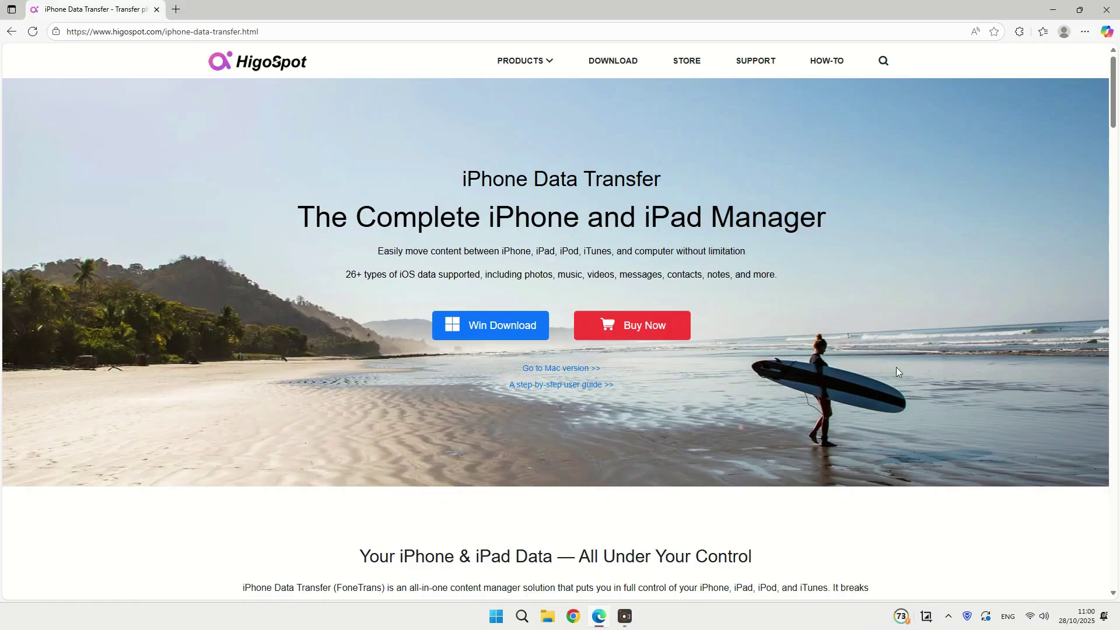
left_click(477, 325)
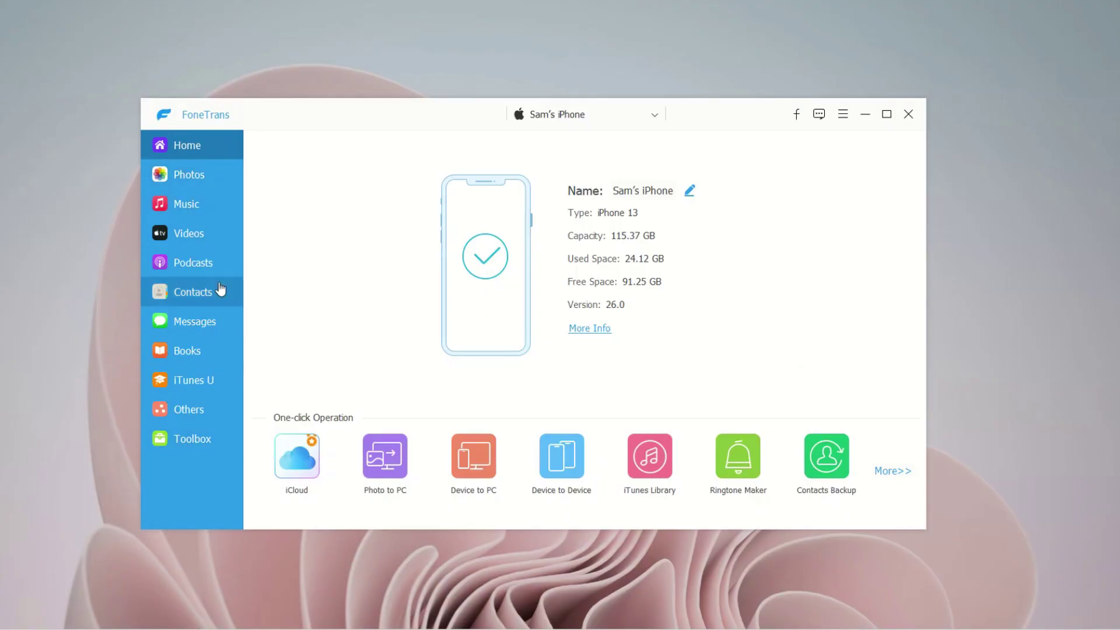
Step: In FoneTrans Photos, tick the park, night-city, Golden Gate and mountain-lake sunset photos
left_click(206, 183)
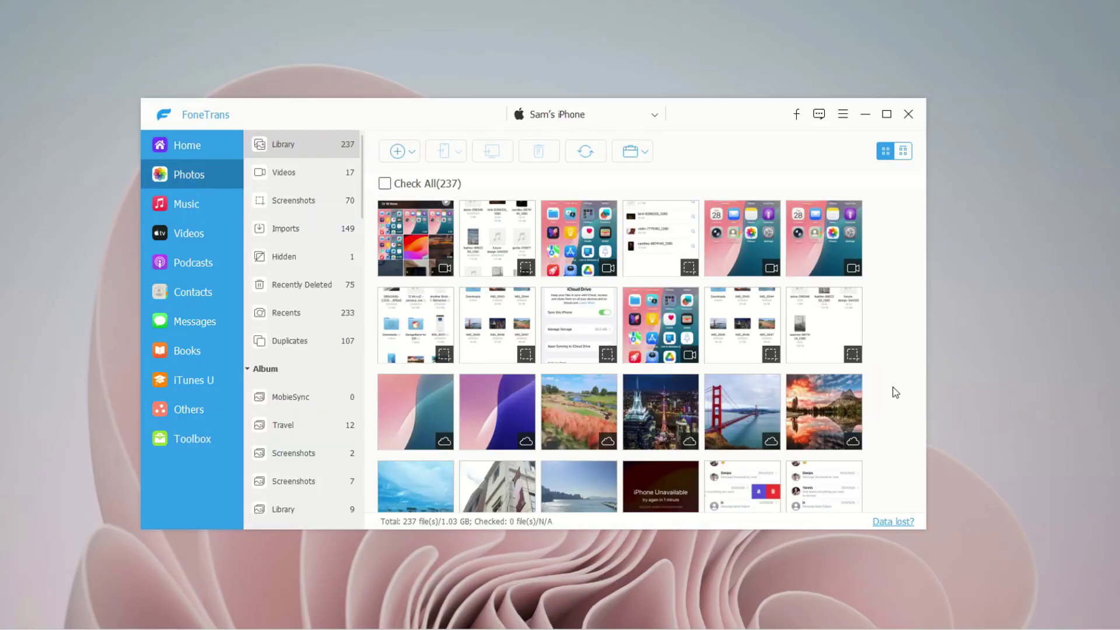
scroll(885, 425, "down", 10)
scroll(817, 365, "up", 10)
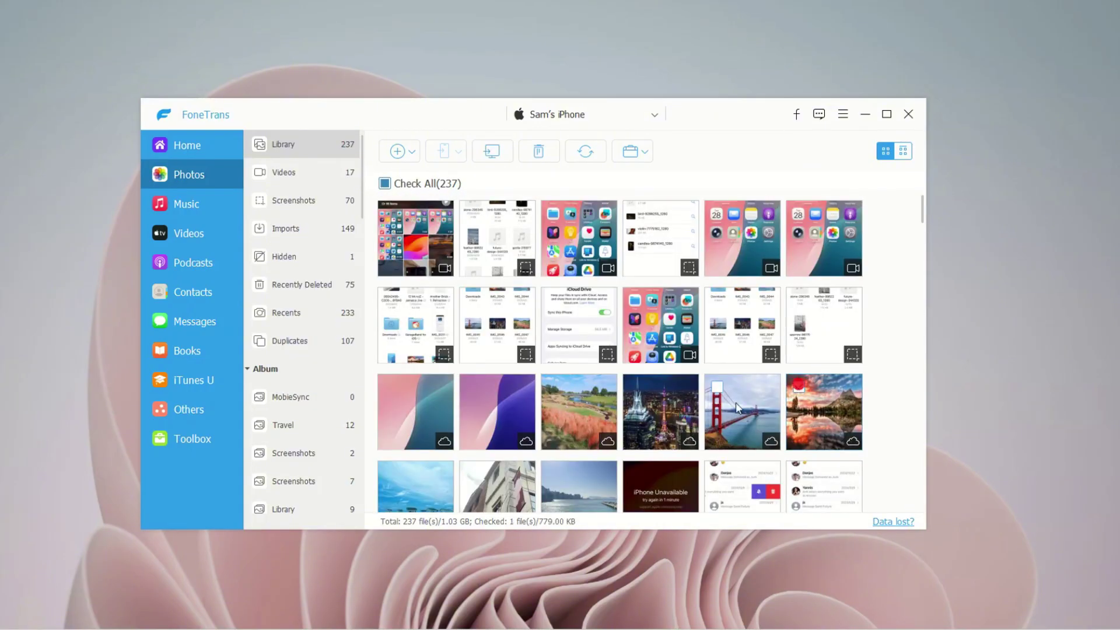
left_click(635, 386)
left_click(553, 387)
left_click(717, 386)
left_click(845, 418)
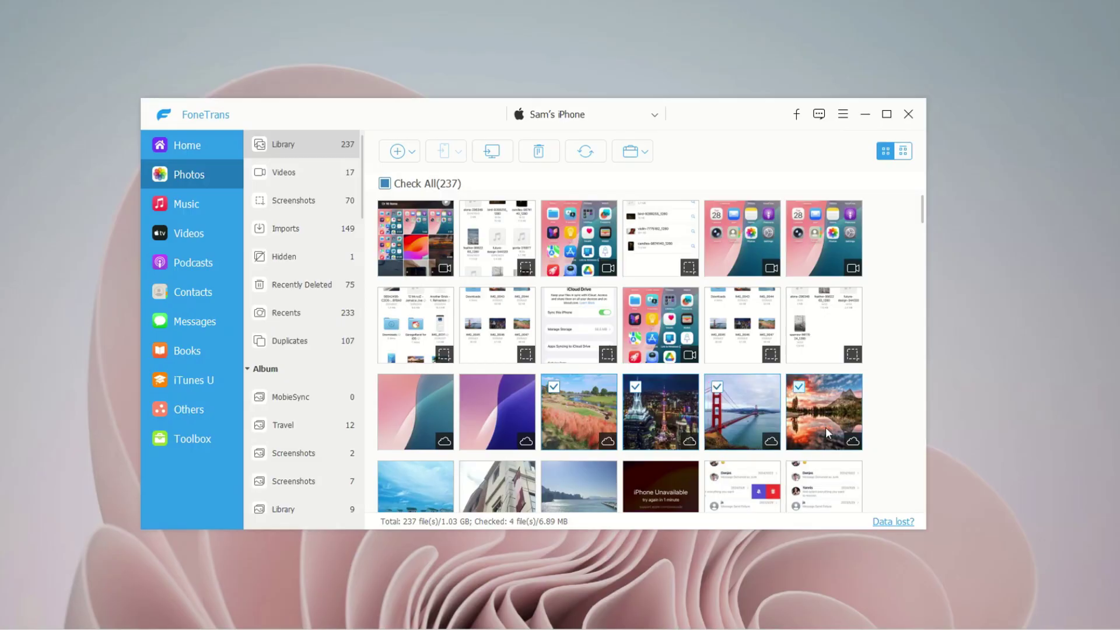
Step: Export the four checked photos to D:\NEW and view them in that folder
left_click(488, 157)
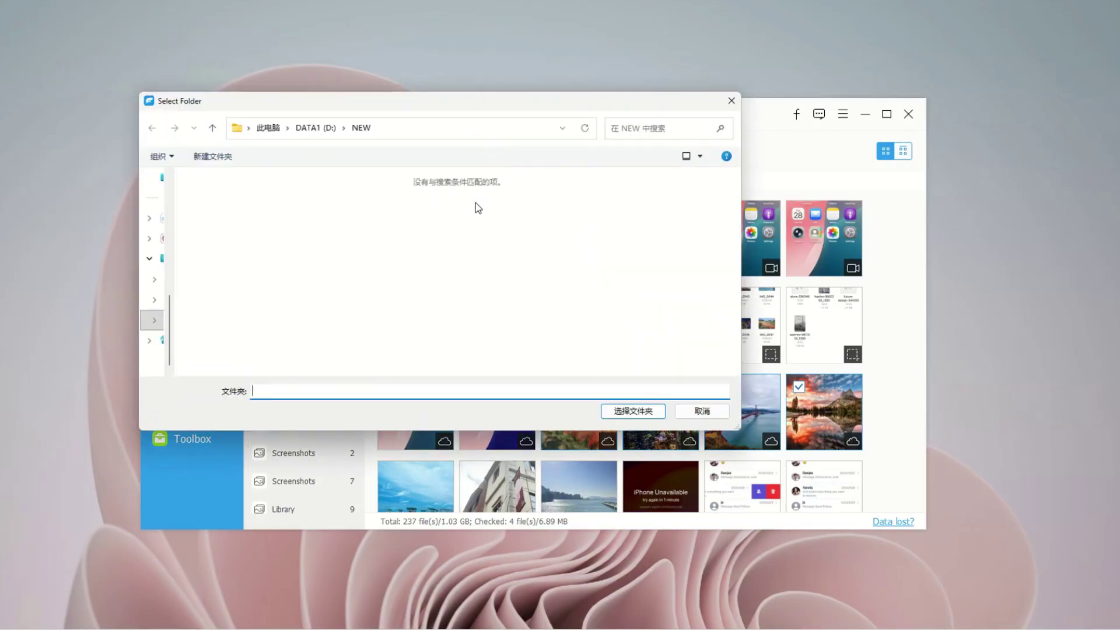
left_click(642, 412)
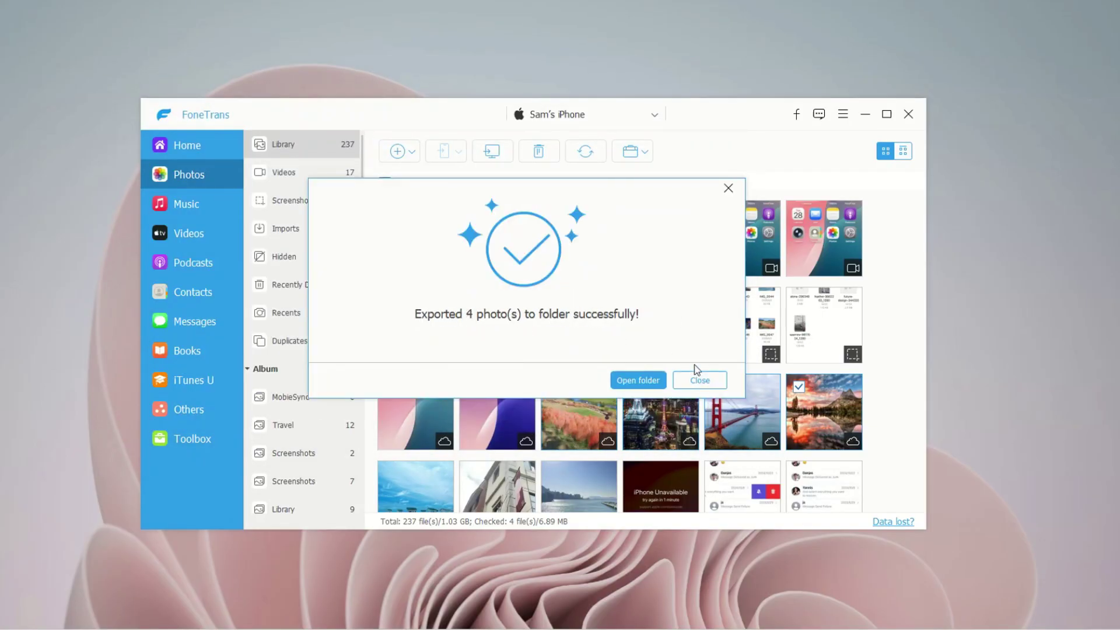
left_click(617, 380)
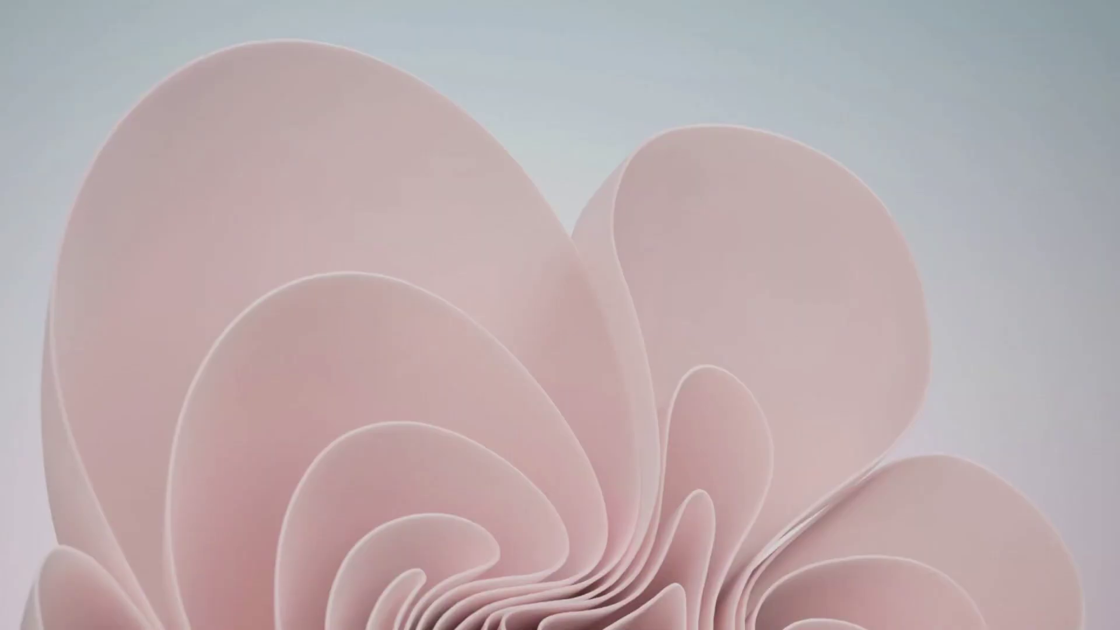
Step: Search Microsoft Store for 'apple devices' and launch the Apple Devices app
key("super+s")
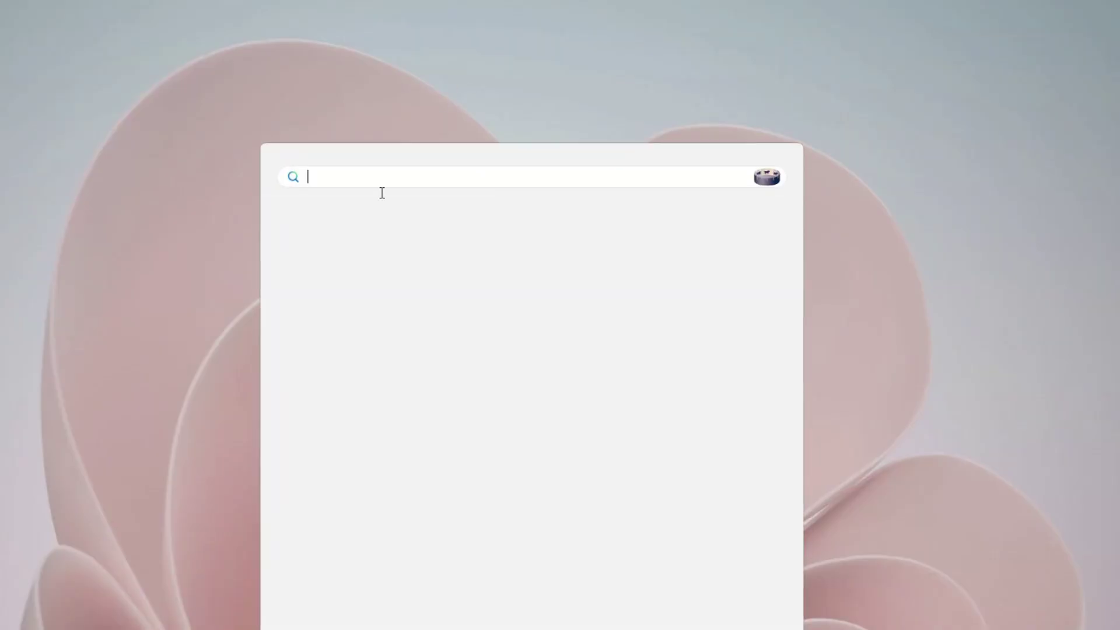
left_click(368, 250)
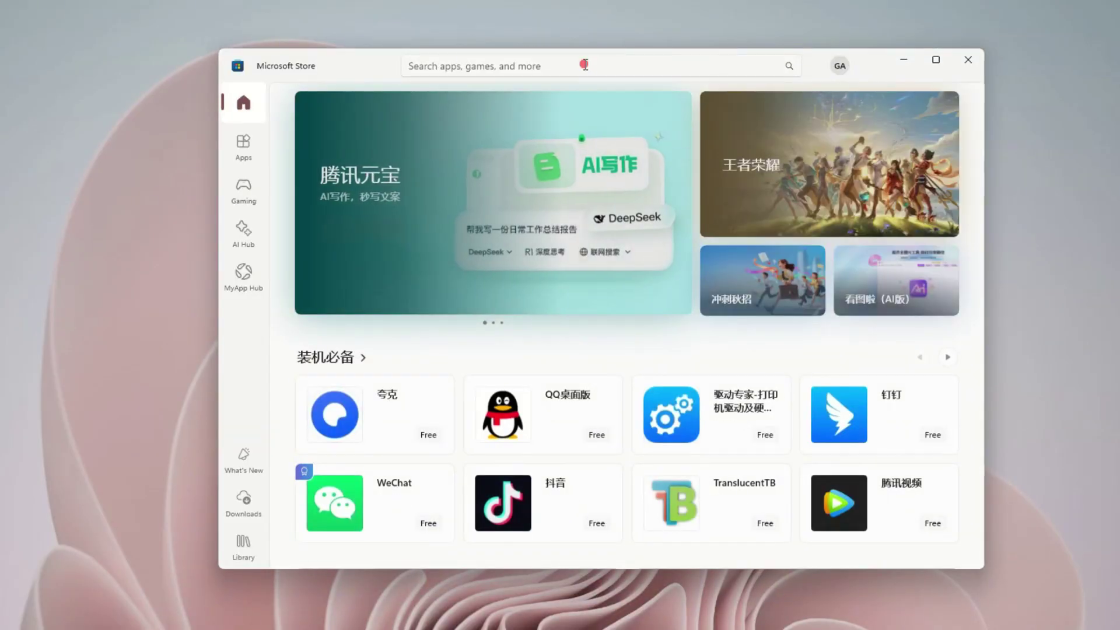
left_click(585, 65)
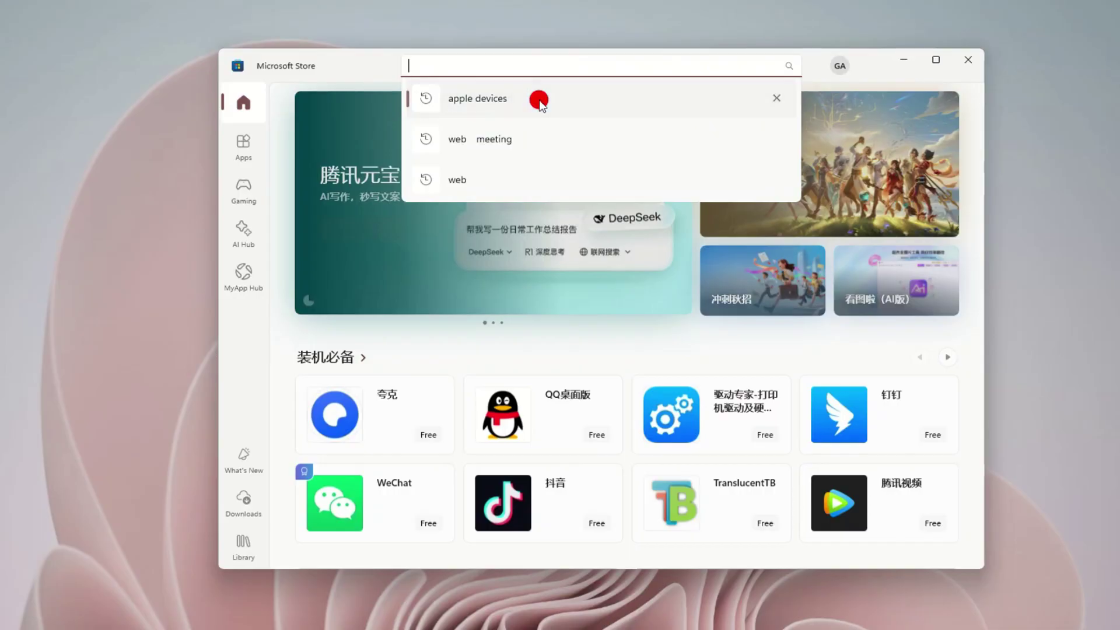
left_click(542, 100)
left_click(410, 237)
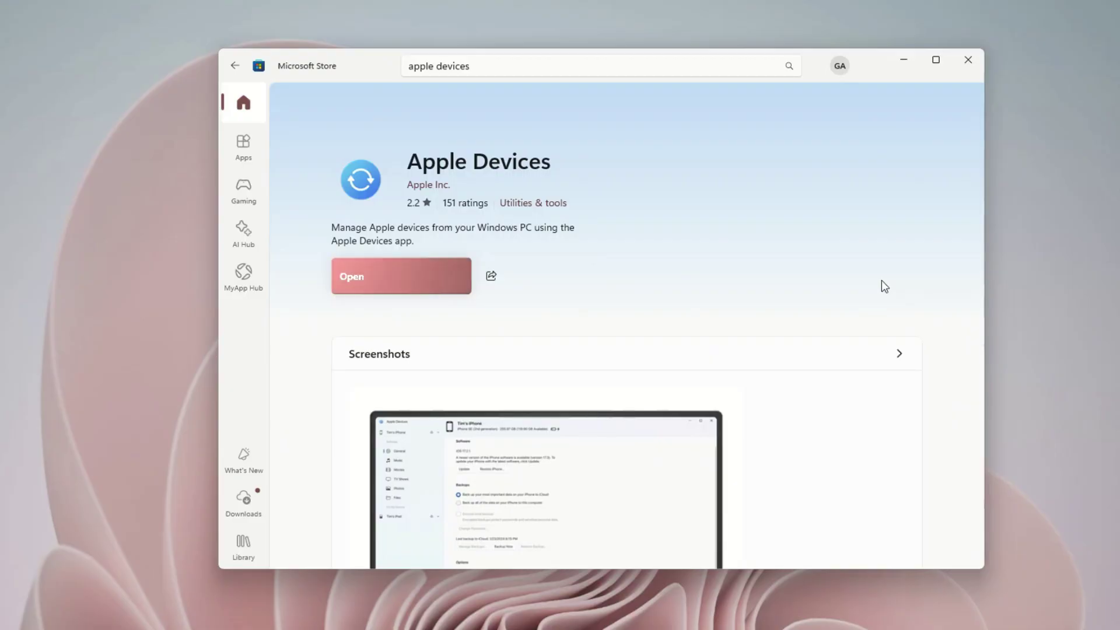
left_click(417, 281)
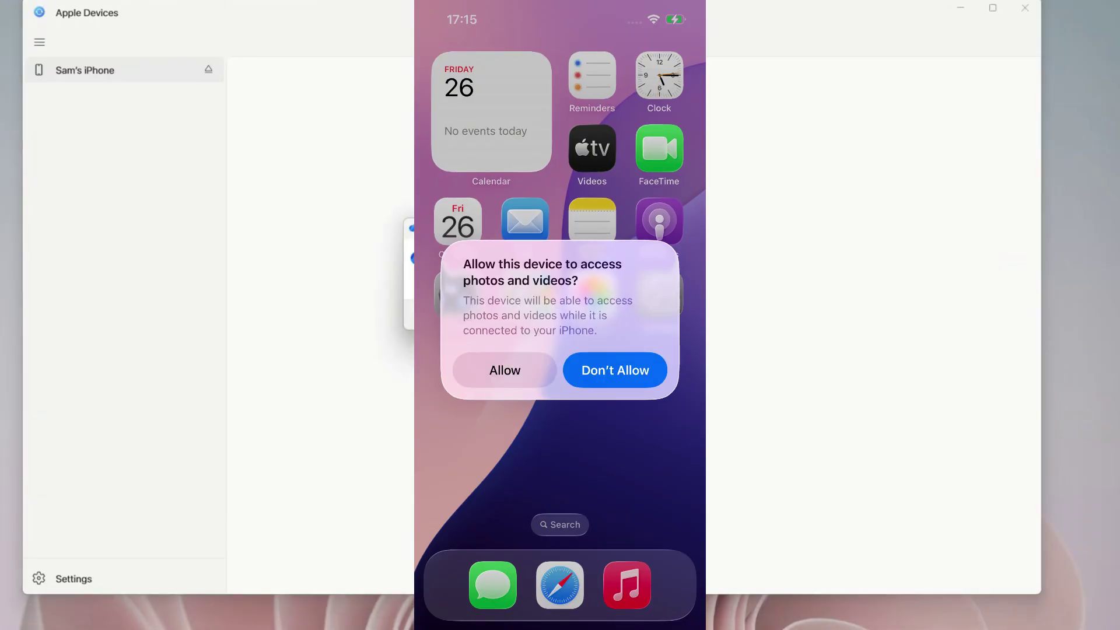
Step: Dismiss the connection prompt and show the iPhone 13's Files section with GarageBand and iMovie
left_click(625, 232)
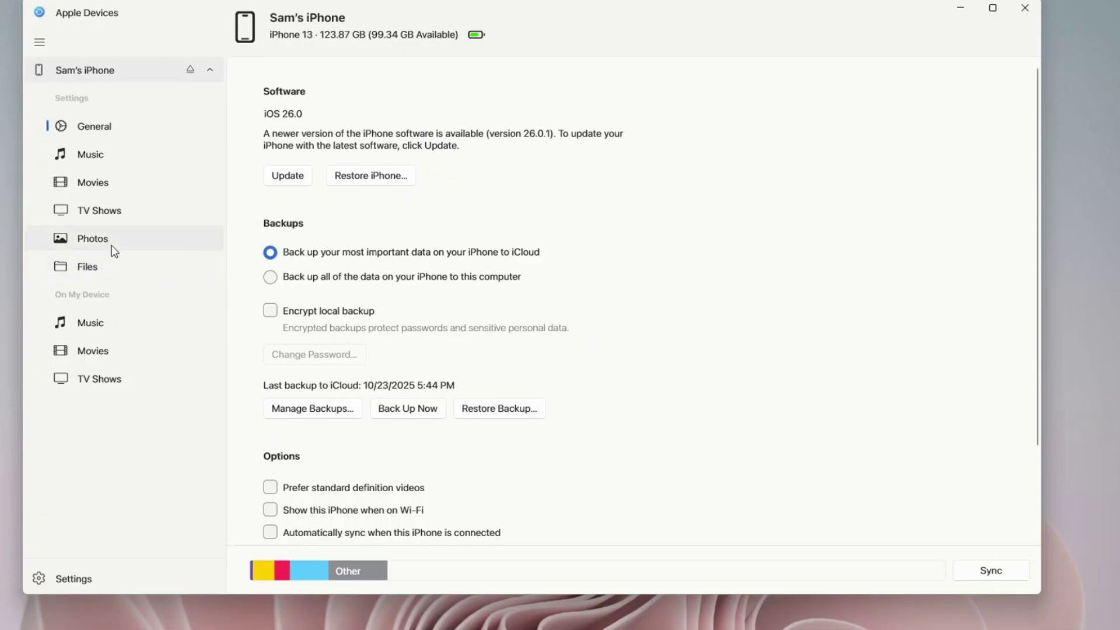
left_click(110, 274)
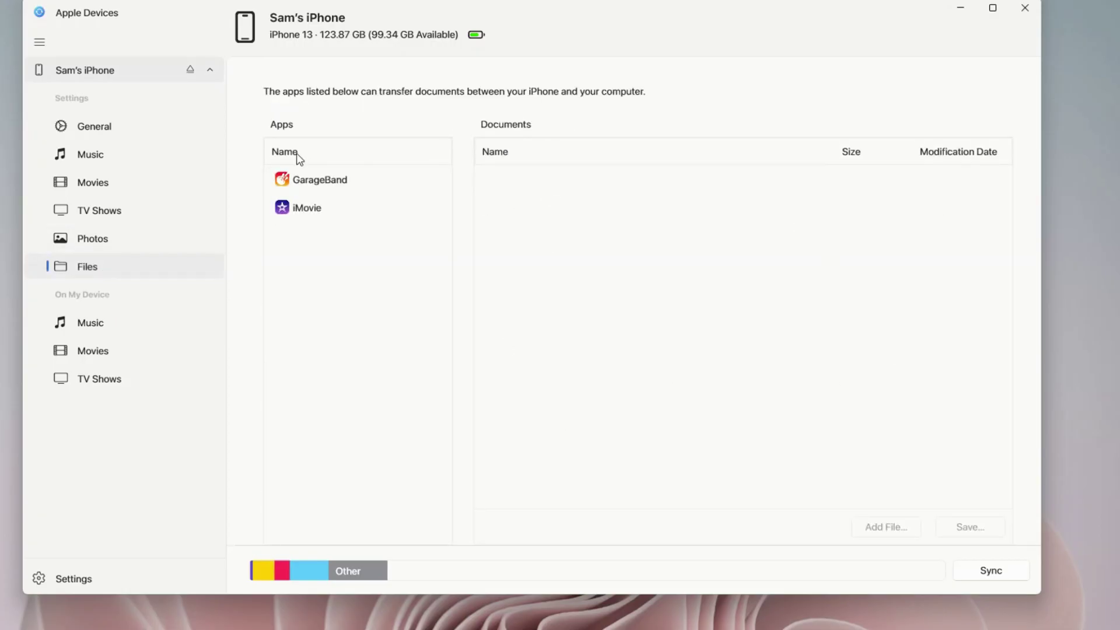
Step: Select the GarageBand File Transfer folder among GarageBand's shared documents
left_click(383, 193)
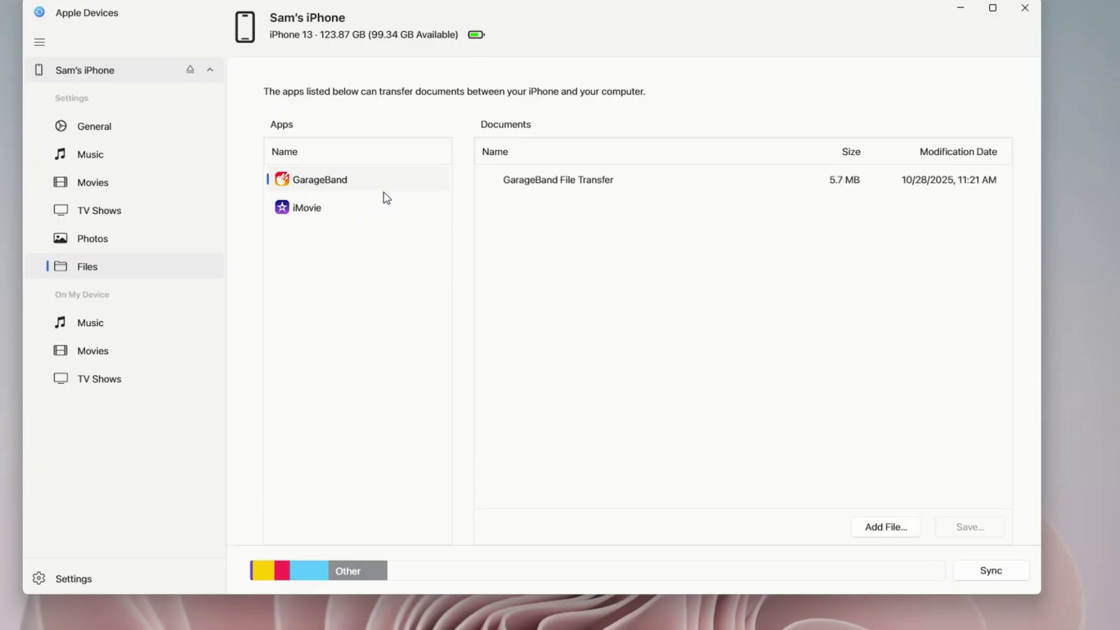
left_click(365, 210)
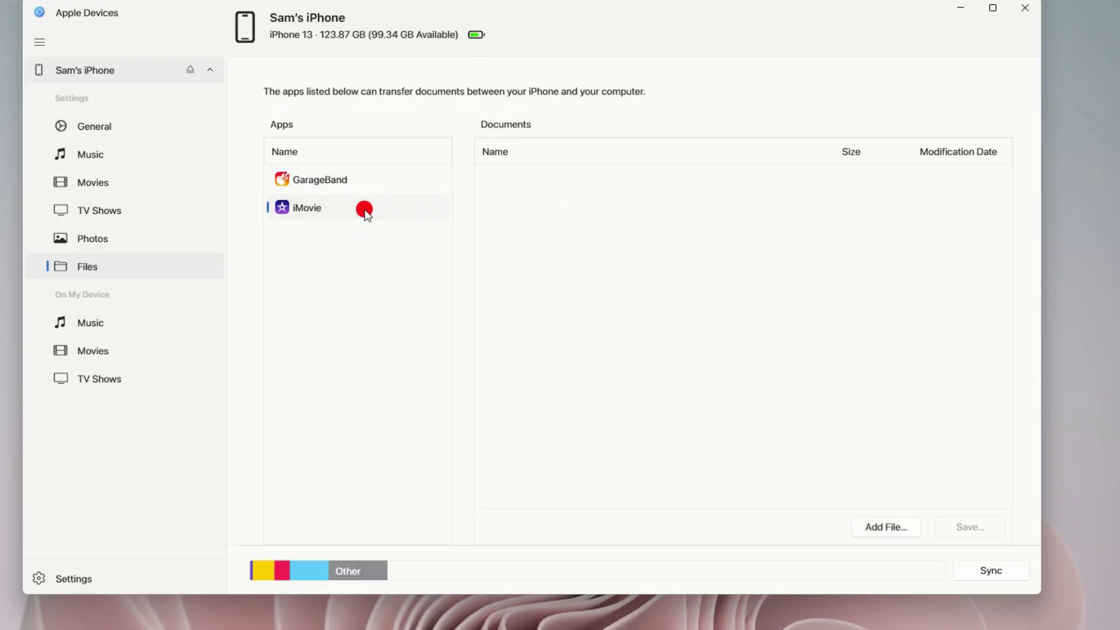
left_click(379, 177)
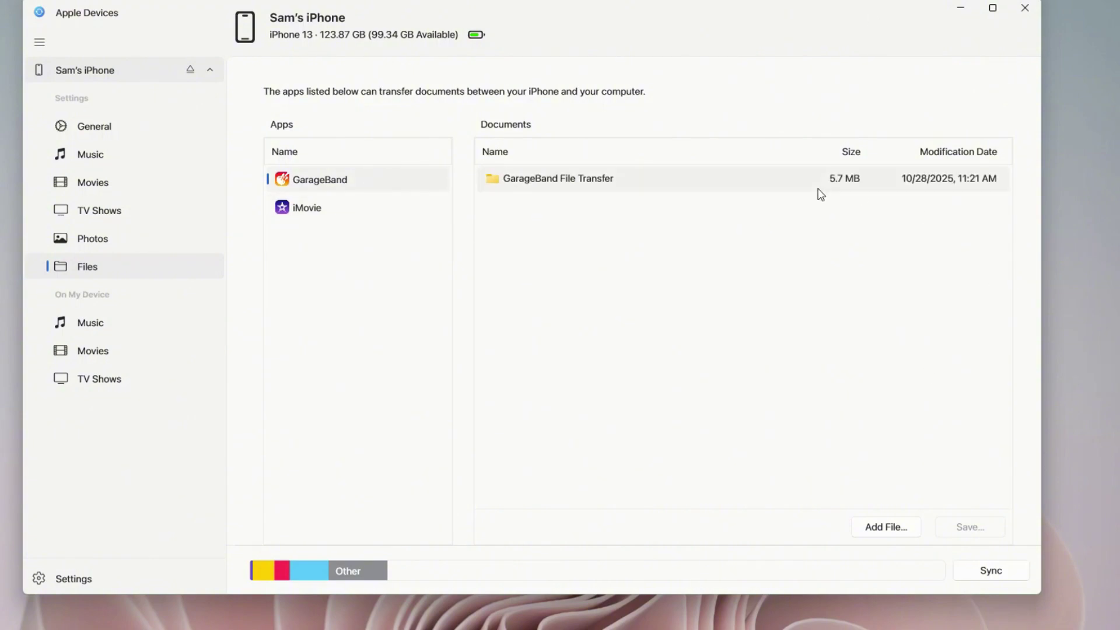
left_click(770, 188)
Step: Save GarageBand File Transfer into the Desktop\video folder, then close Apple Devices
left_click(962, 528)
left_click(961, 526)
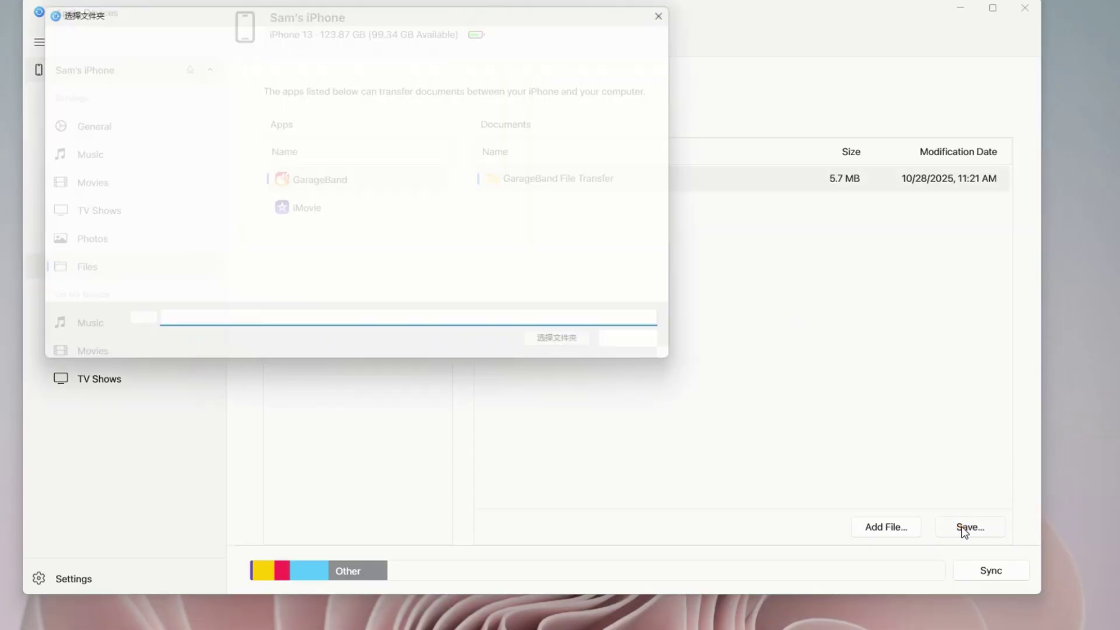
double_click(163, 183)
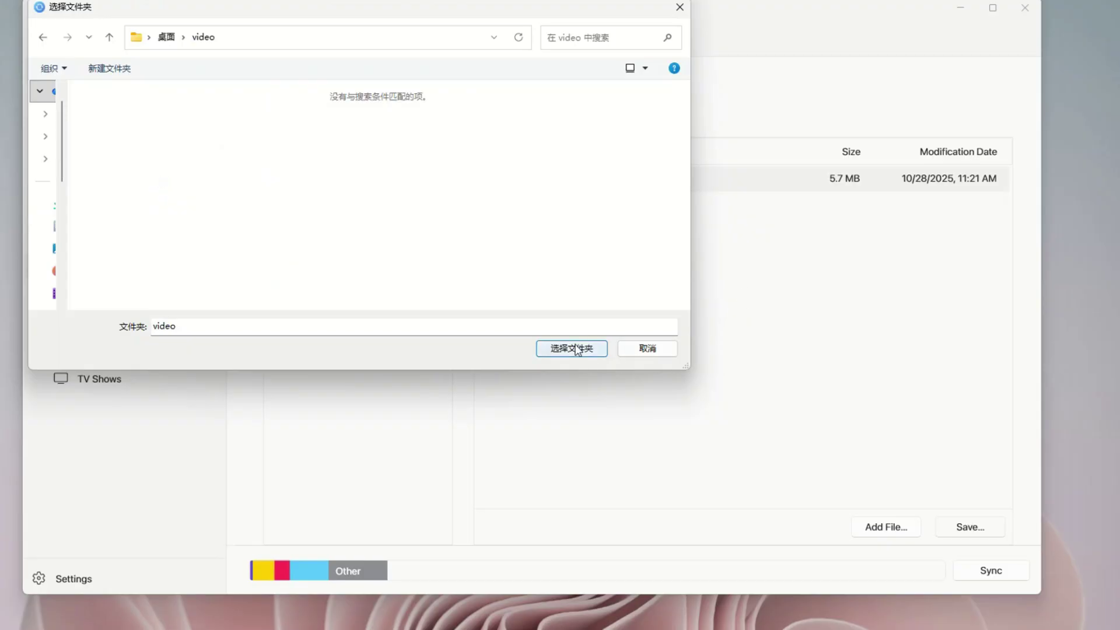
left_click(573, 348)
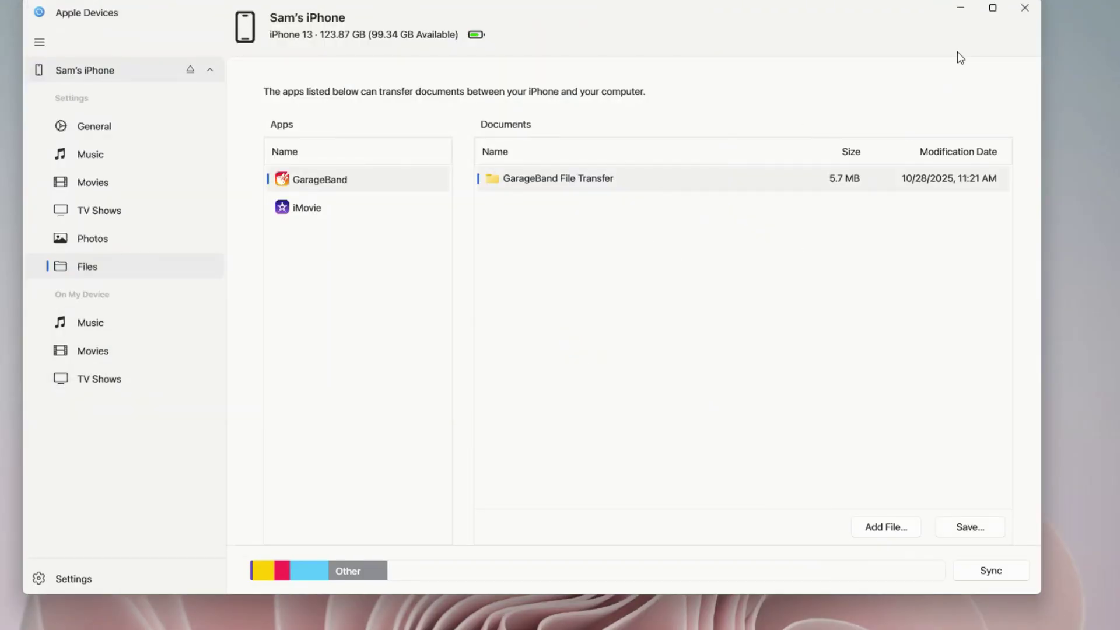
left_click(1028, 7)
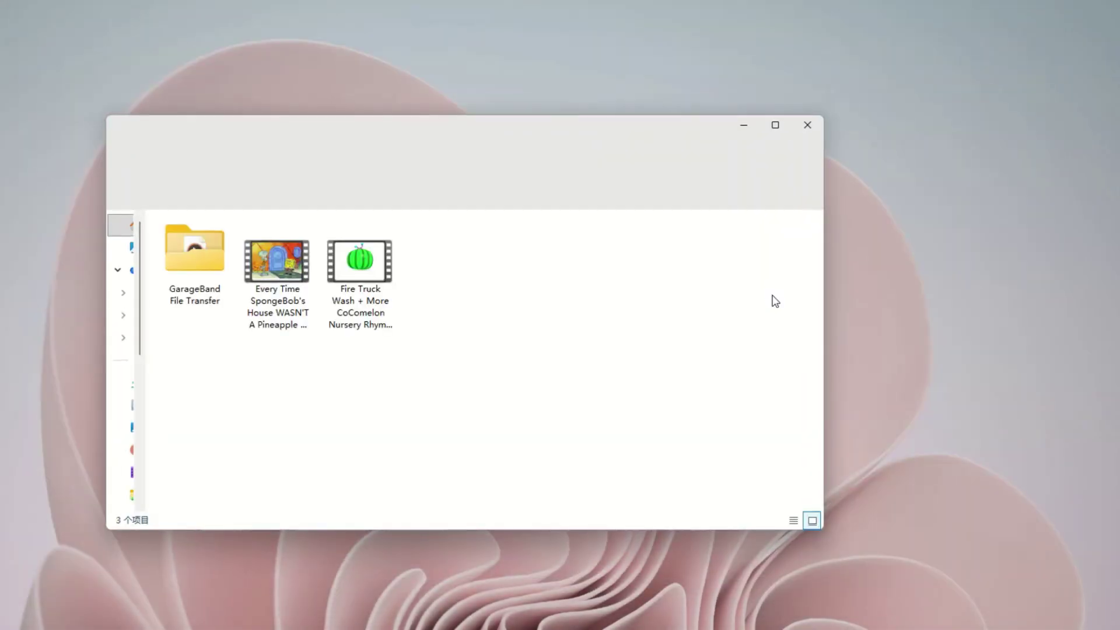
Step: Open the GarageBand File Transfer folder inside video to see its two files
double_click(206, 284)
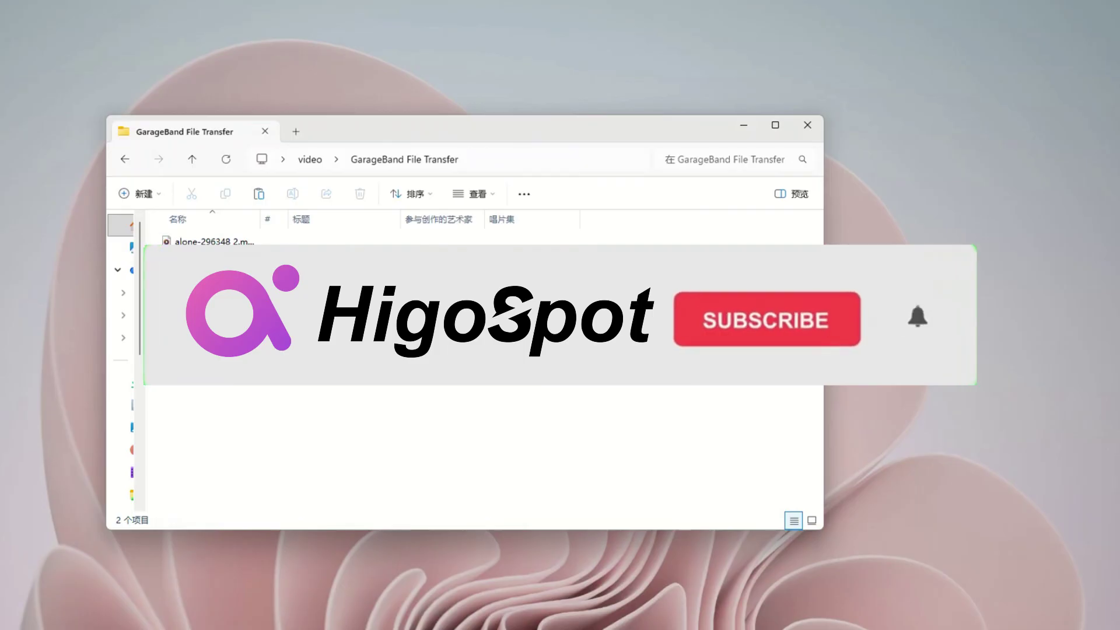